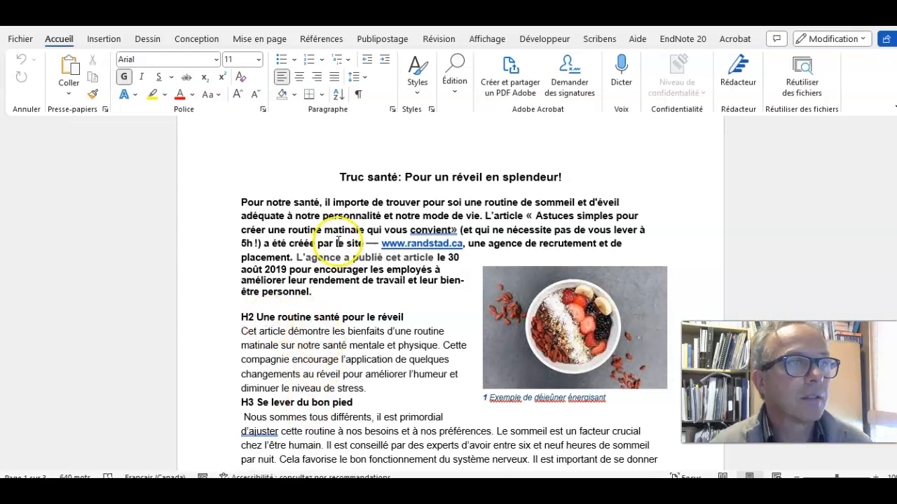
# - Add the marker "H1" in front of the document title "Truc santé: Pour un réveil en splendeur!"
pyautogui.click(343, 176)
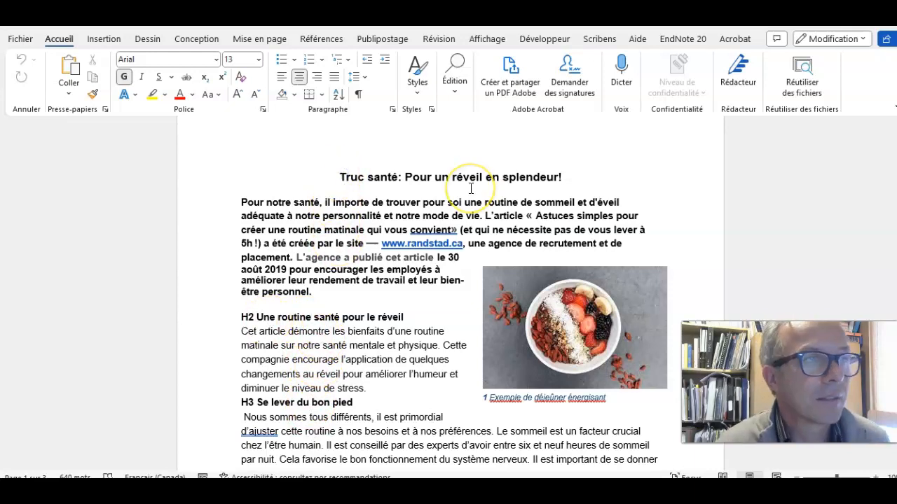
pyautogui.write('H!')
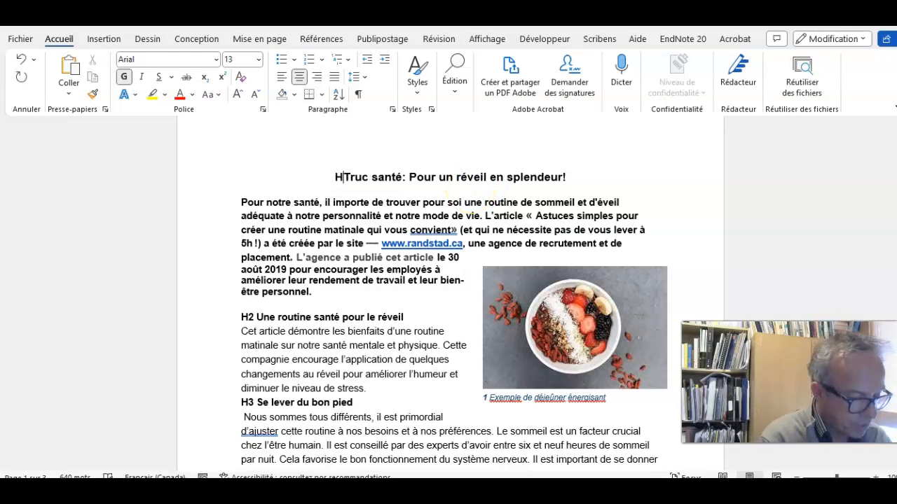
pyautogui.press('BackSpace')
pyautogui.press('BackSpace')
pyautogui.press('BackSpace')
pyautogui.write('H1')
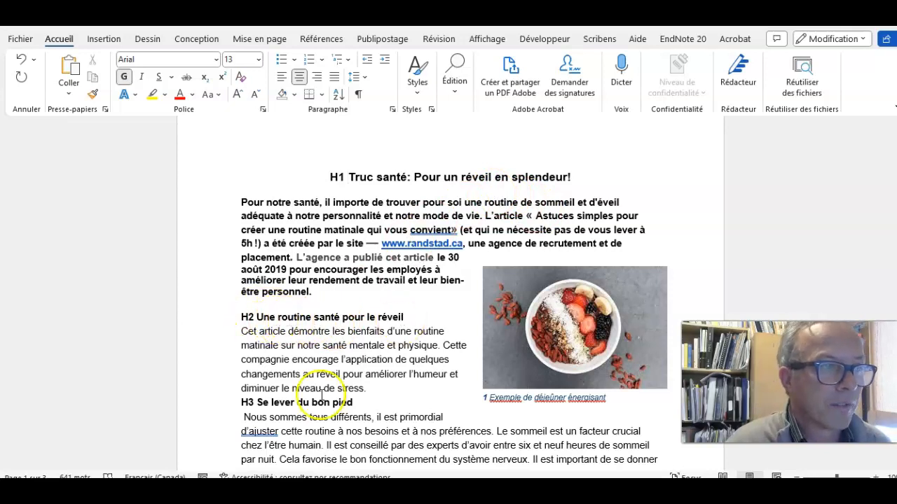
# - Complete the document's last H2 heading with the text "Et vous, quelle est votre routine du matin?"
pyautogui.scroll(-1, 270, 401)
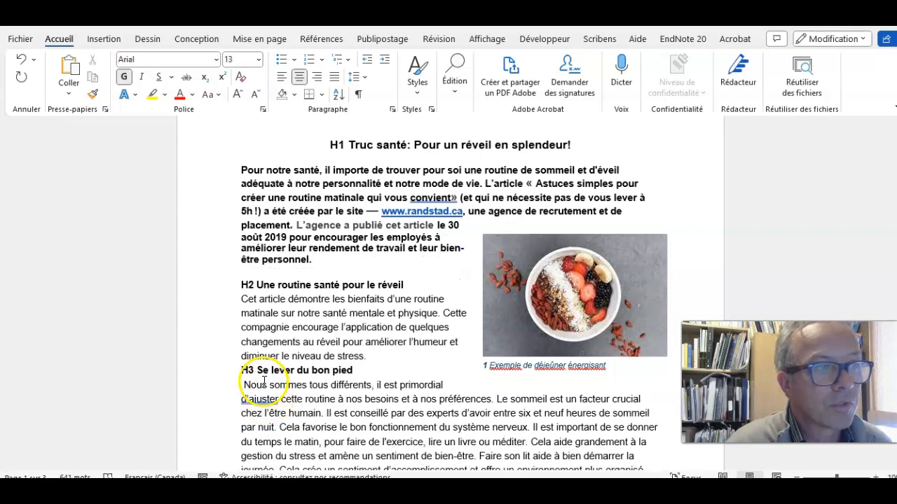
pyautogui.scroll(-1, 265, 378)
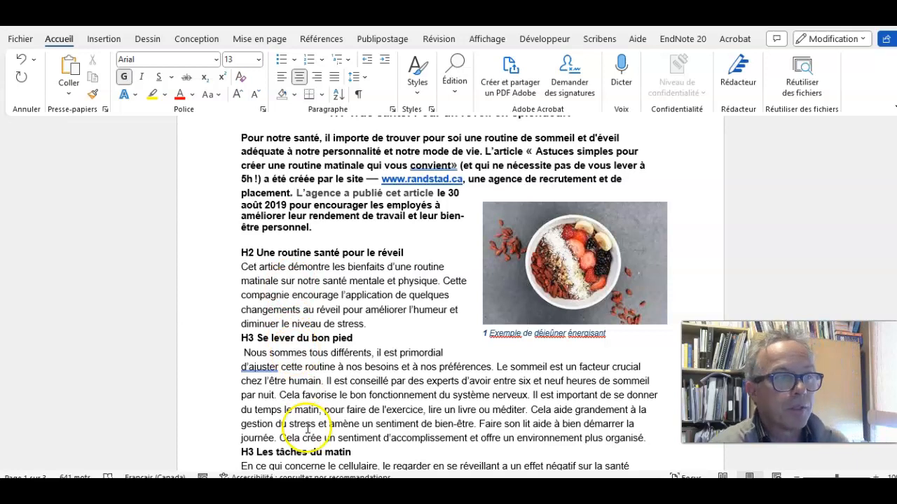
pyautogui.scroll(-3, 301, 390)
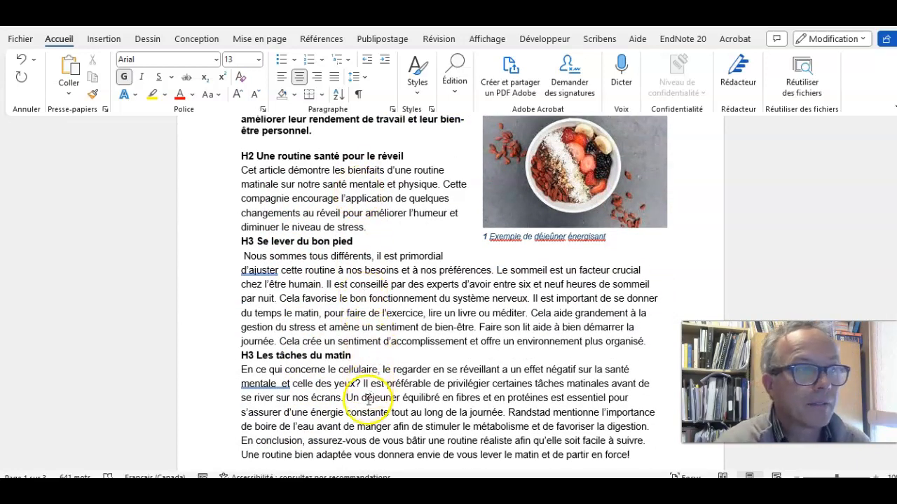
pyautogui.scroll(-3, 365, 400)
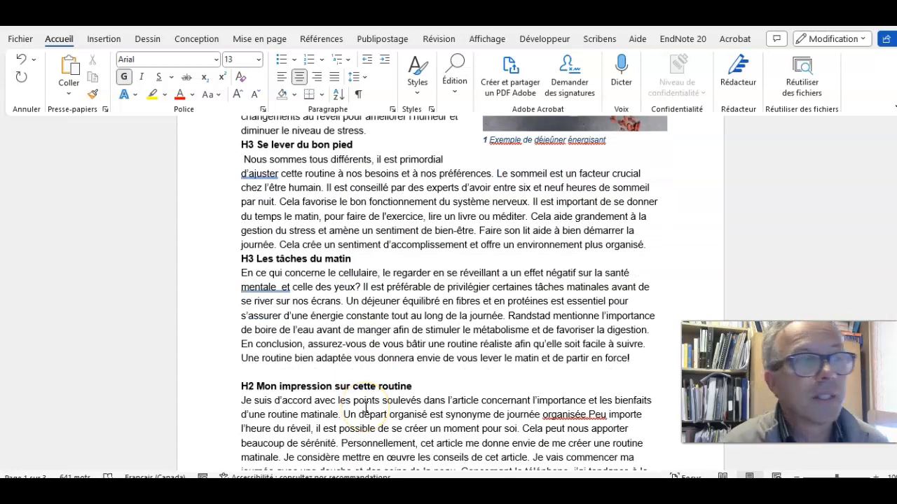
pyautogui.scroll(-4, 365, 407)
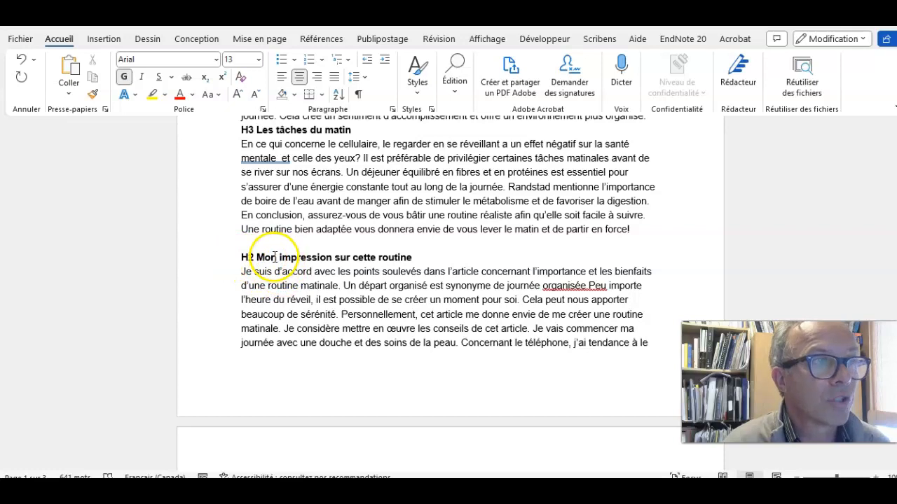
pyautogui.scroll(-5, 275, 257)
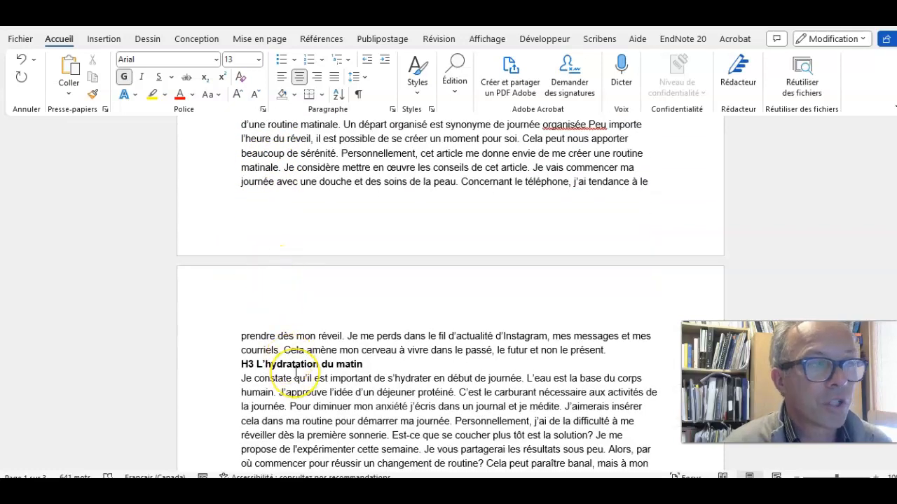
pyautogui.scroll(-6, 296, 371)
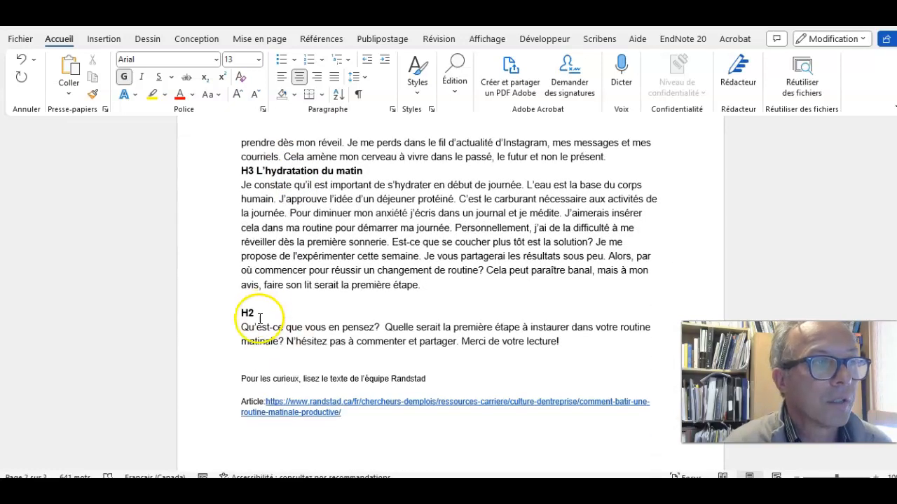
pyautogui.click(260, 317)
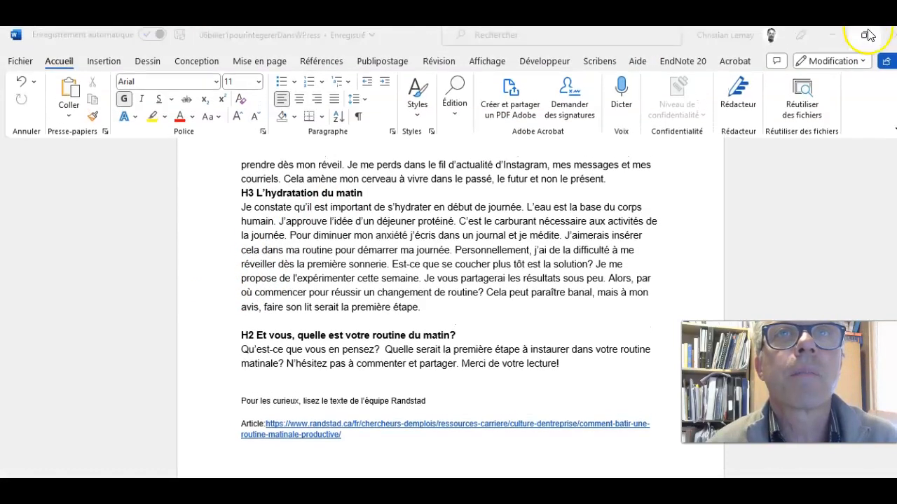
# - Arrange the Word document and the WordPress browser window side by side, with the document back at its beginning
pyautogui.click(865, 37)
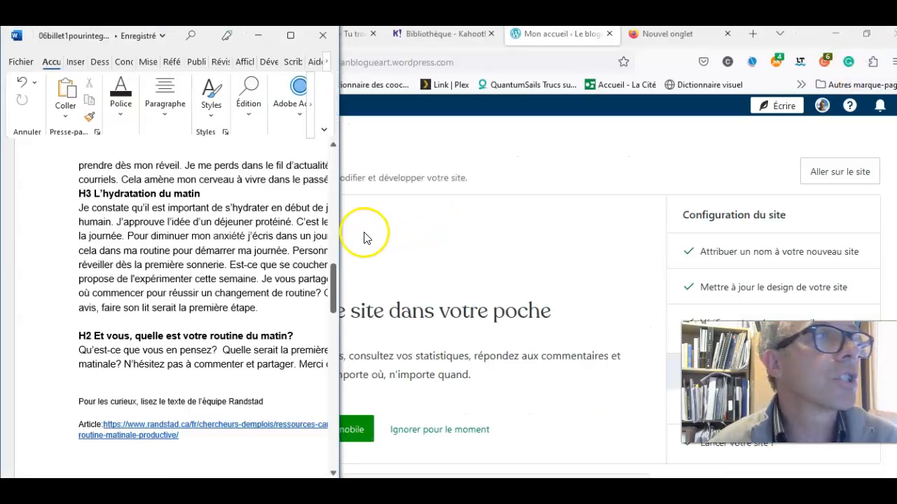
pyautogui.moveTo(335, 284); pyautogui.dragTo(340, 140)
pyautogui.click(416, 236)
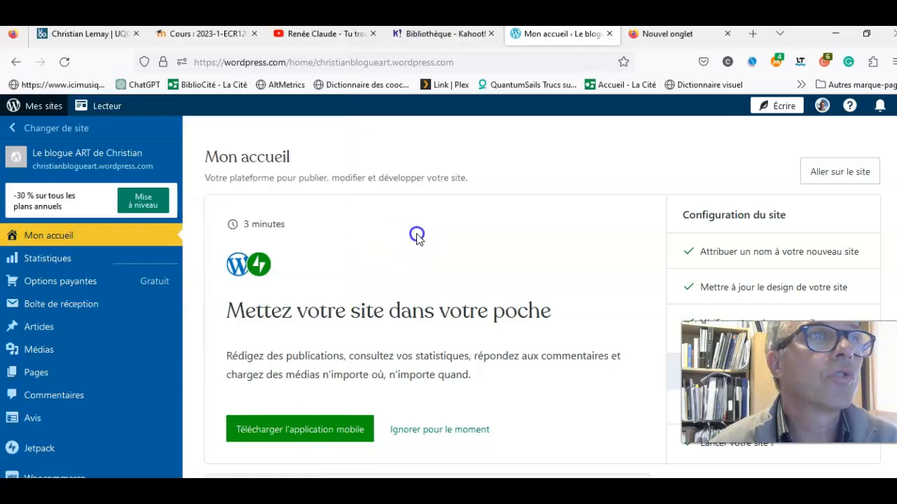
pyautogui.click(867, 33)
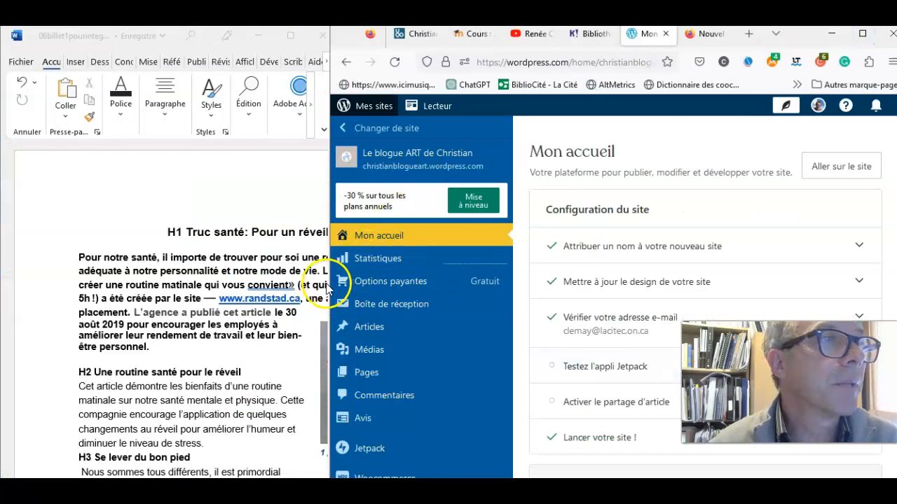
pyautogui.moveTo(329, 283); pyautogui.dragTo(365, 276)
# - Create a new article on the WordPress blog and get its empty title ready for text
pyautogui.moveTo(497, 426)
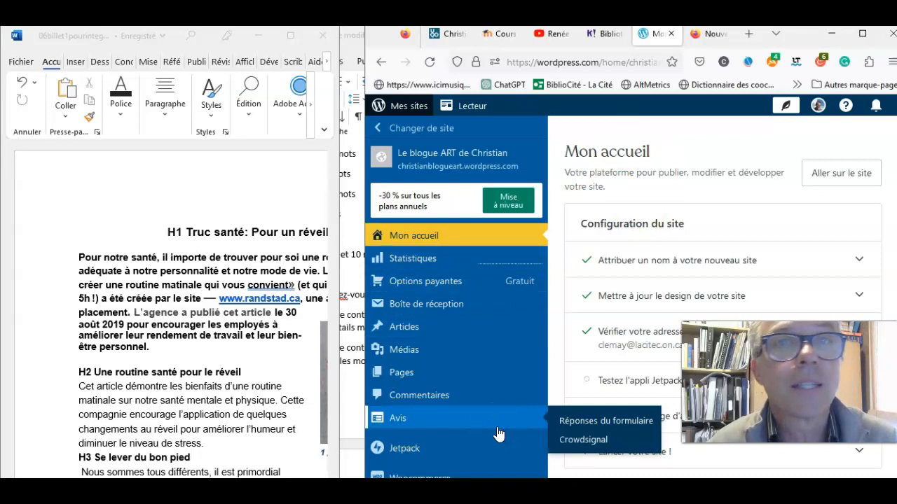
pyautogui.click(405, 334)
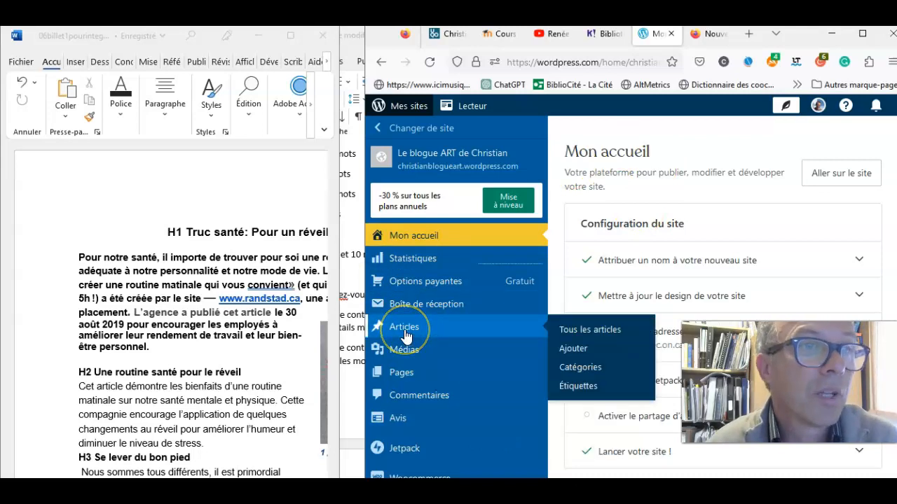
pyautogui.click(586, 349)
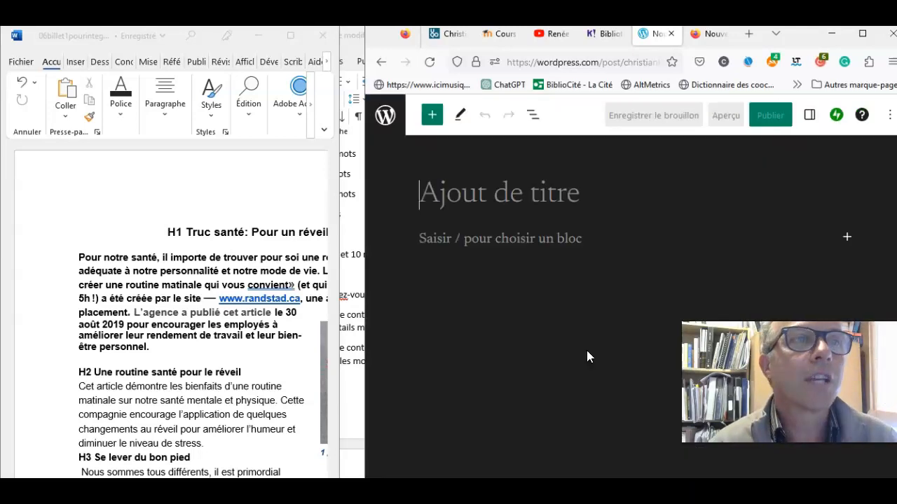
pyautogui.click(557, 188)
pyautogui.click(573, 360)
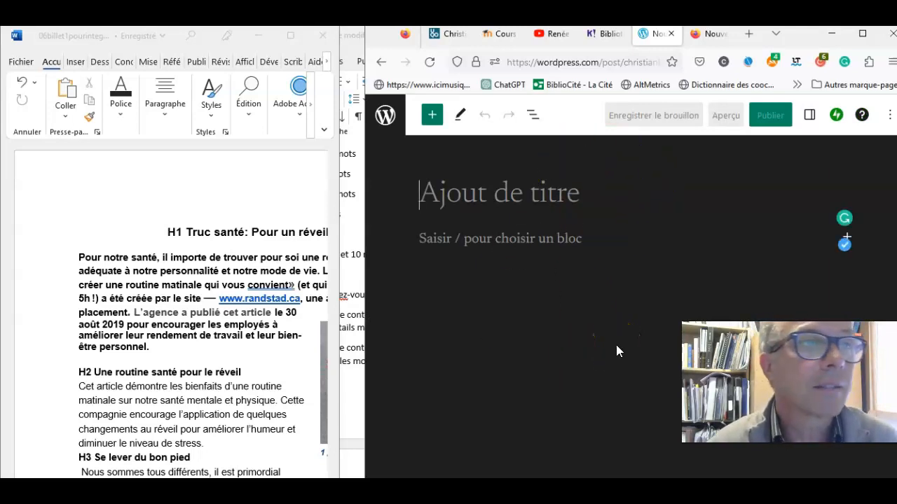
# - Copy the title "Truc santé: Pour un réveil en splendeur!" without its H1 marker from Word into the WordPress article title
pyautogui.click(185, 234)
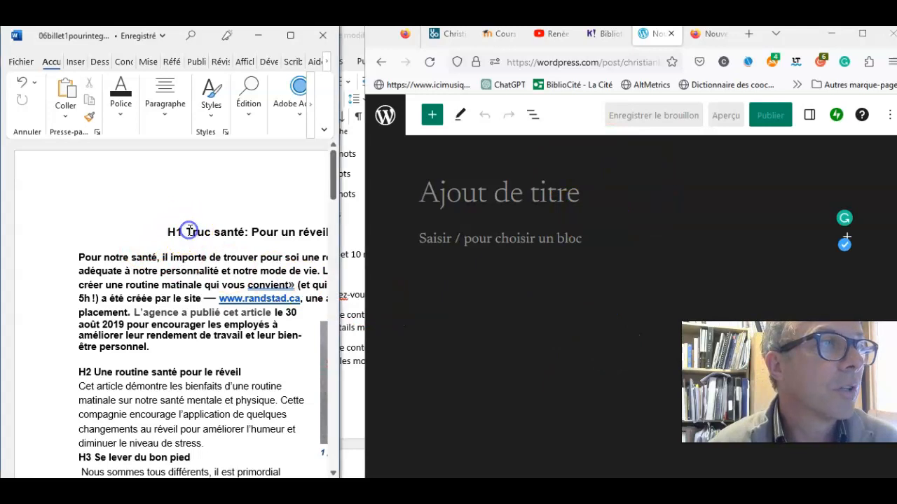
pyautogui.moveTo(189, 231); pyautogui.dragTo(242, 233)
pyautogui.hotkey('ctrl', 'c')
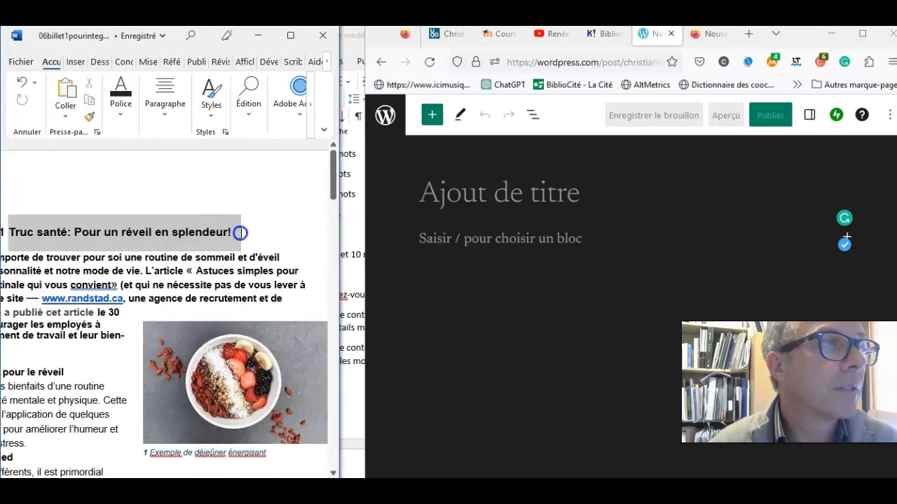
pyautogui.rightClick(235, 235)
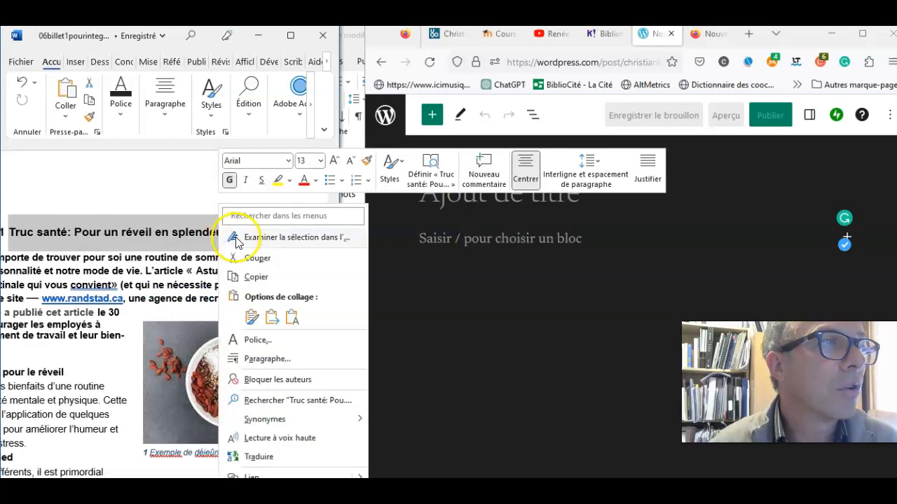
pyautogui.click(247, 277)
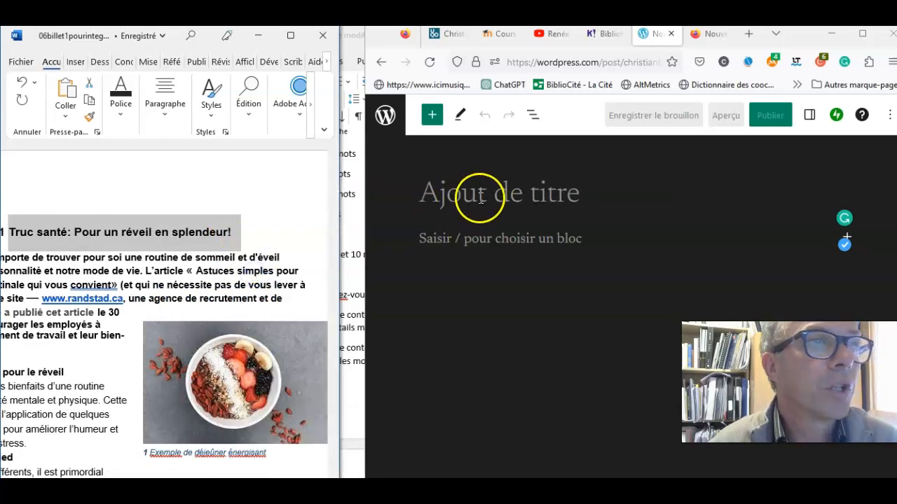
pyautogui.click(424, 191)
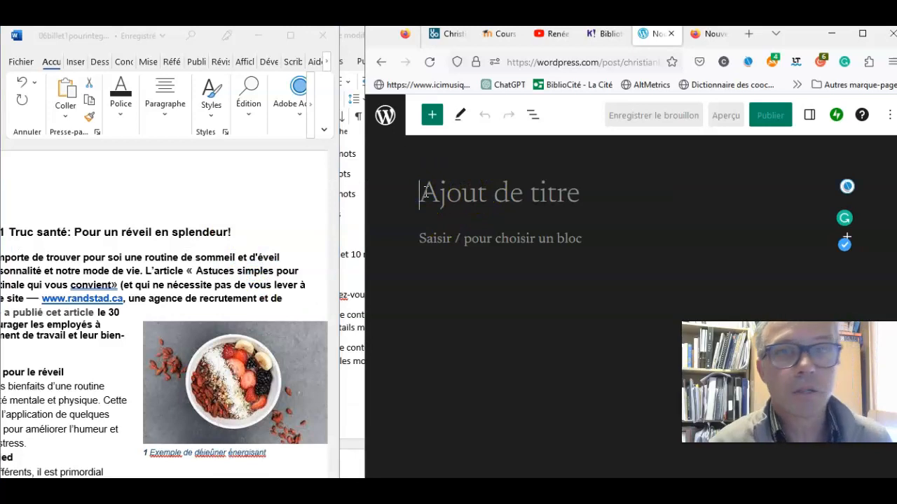
pyautogui.hotkey('ctrl', 'v')
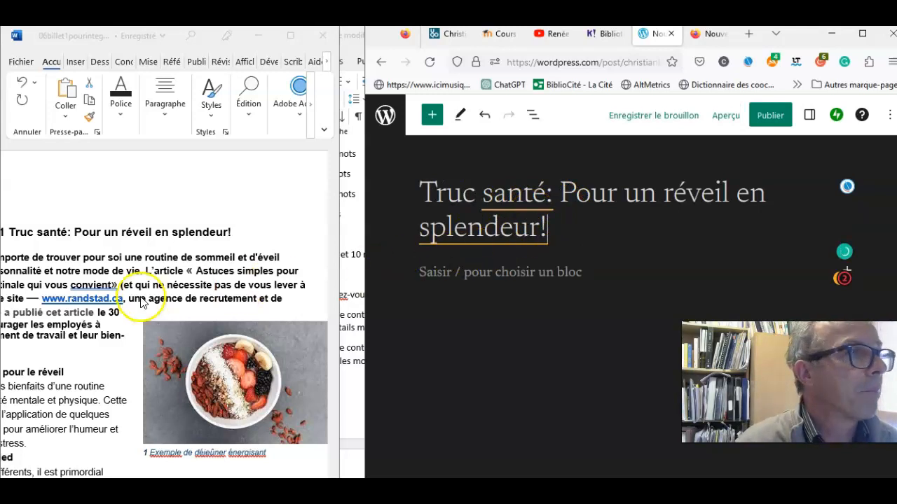
# - Copy the bold introduction beginning "Pour notre santé" from Word into a paragraph block under the WordPress article title
pyautogui.click(113, 274)
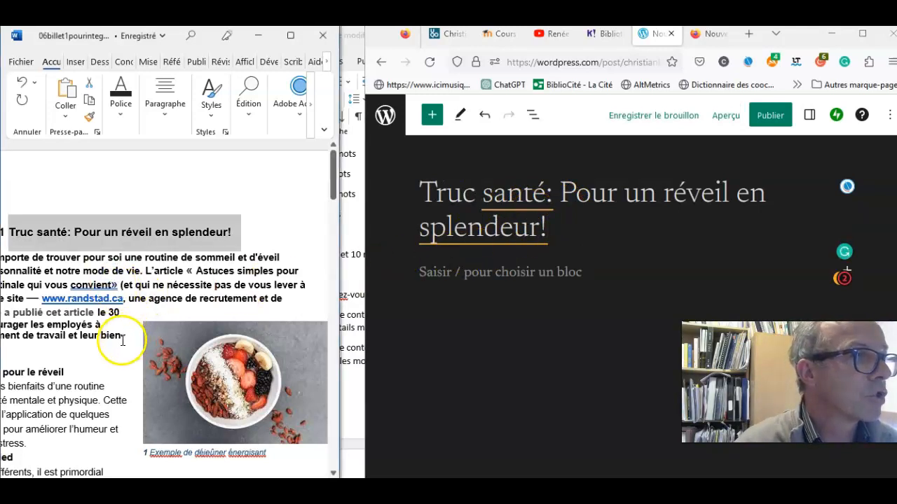
pyautogui.scroll(-1, 94, 343)
pyautogui.moveTo(73, 315); pyautogui.dragTo(39, 226)
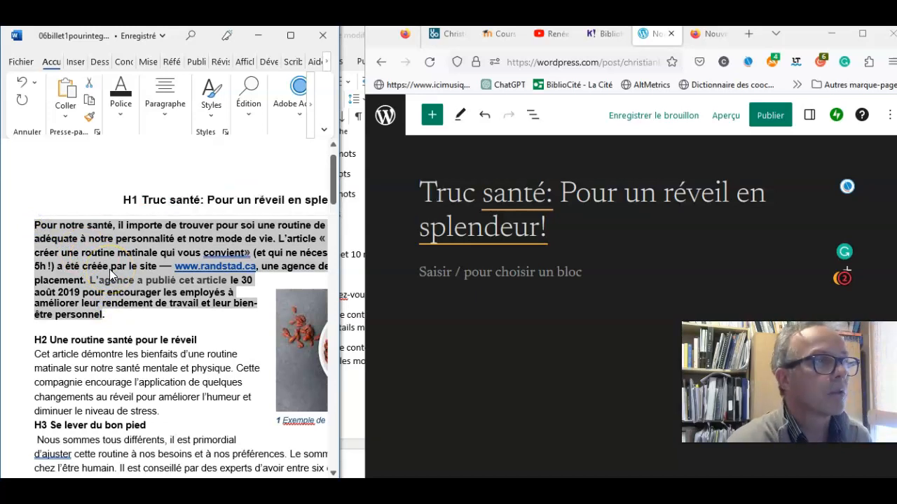
pyautogui.click(848, 274)
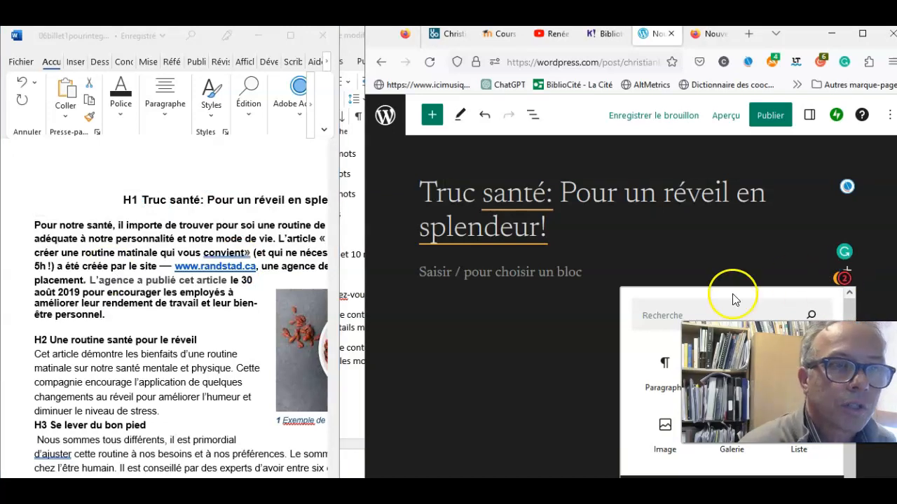
pyautogui.click(666, 382)
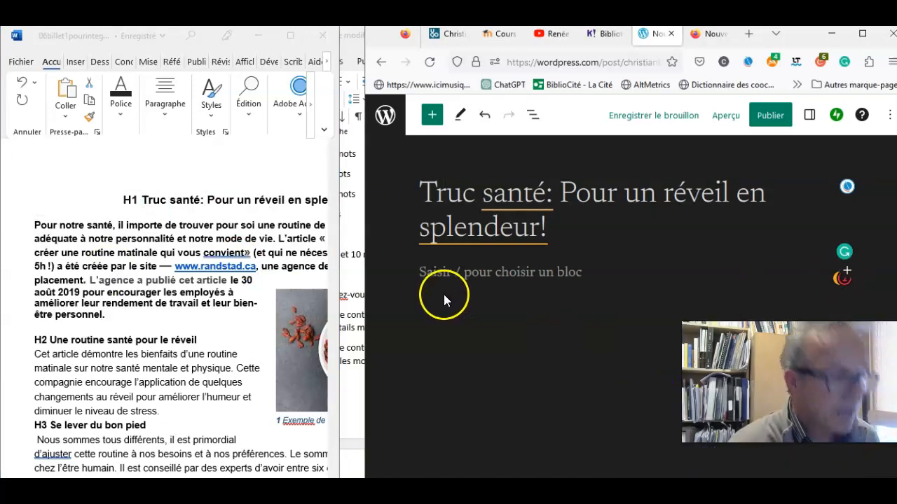
pyautogui.hotkey('ctrl', 'v')
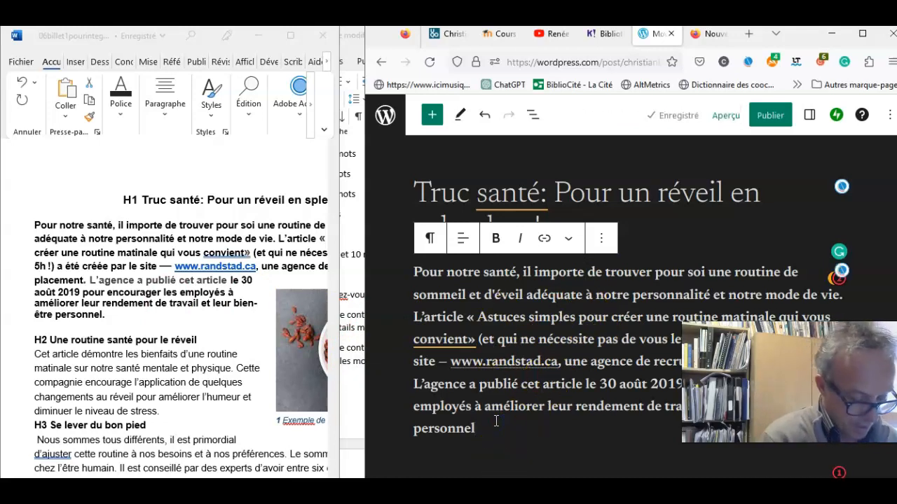
# - End the article's introduction paragraph with a period and start a new empty block below it
pyautogui.write('.')
pyautogui.press('Return')
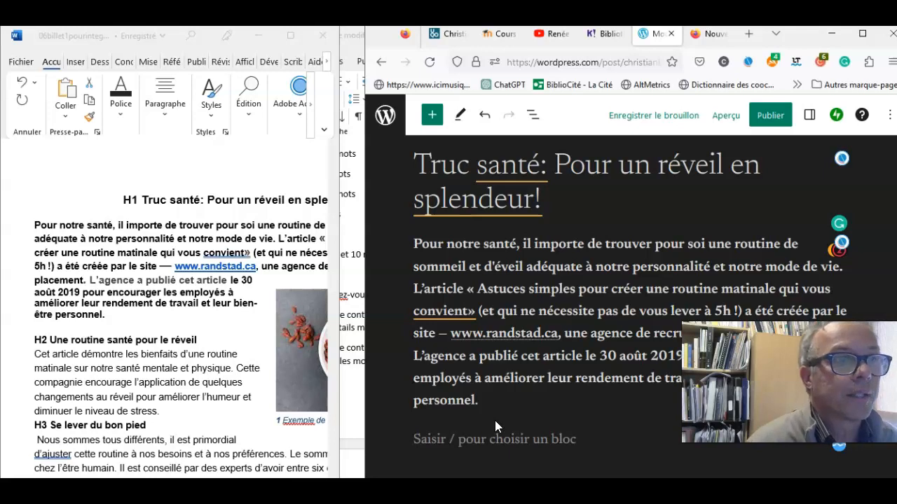
pyautogui.click(502, 435)
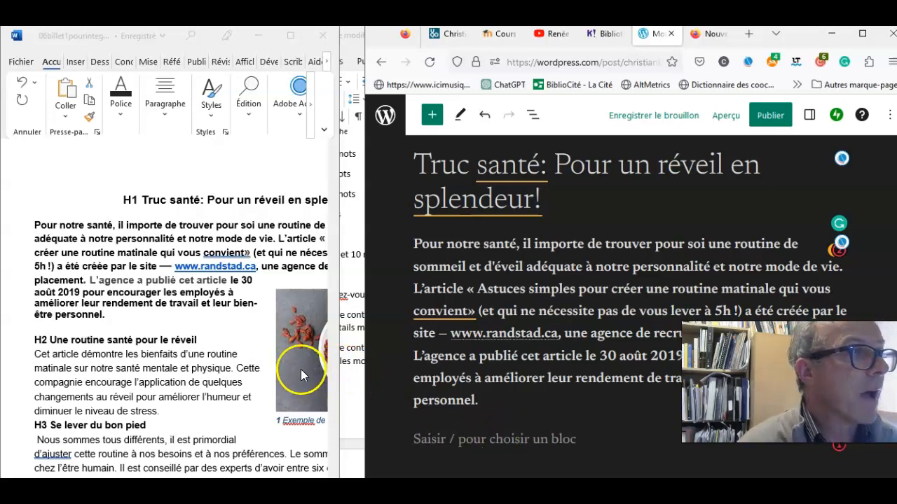